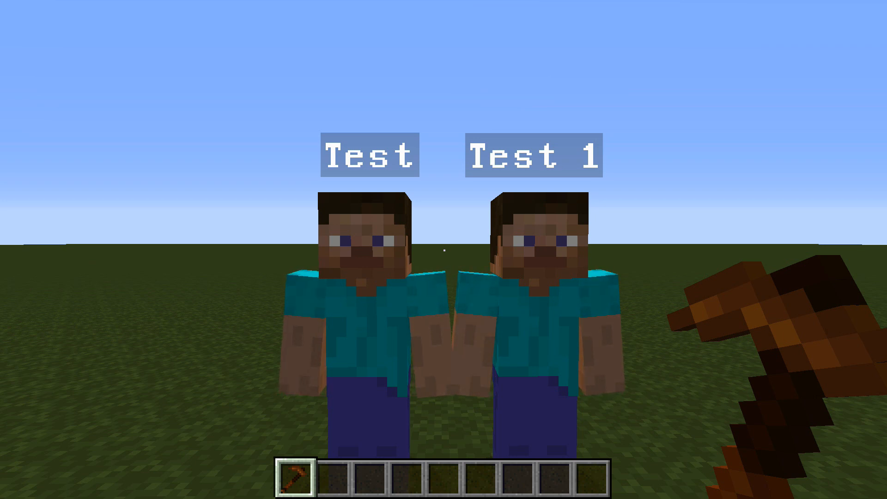
- Walk up to the Test and Test 1 NPCs so both greet the player
{"action": "key", "text": "2"}
{"action": "key", "text": "w"}
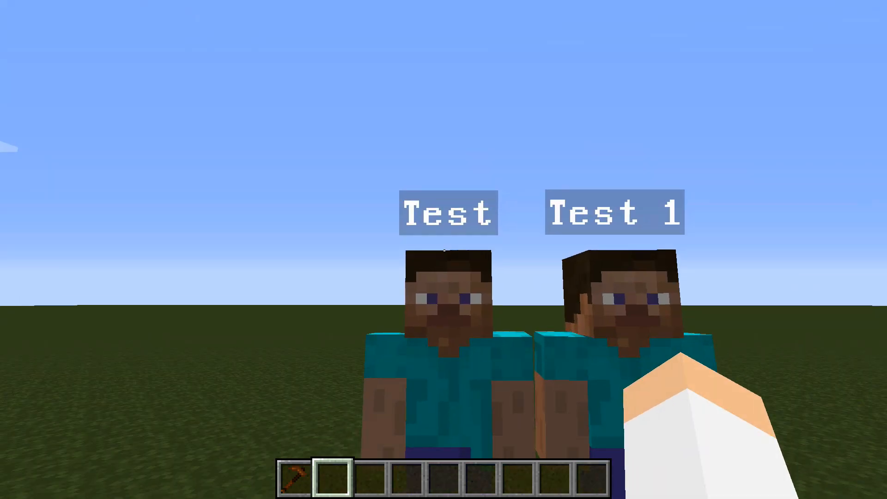
{"action": "key", "text": "d"}
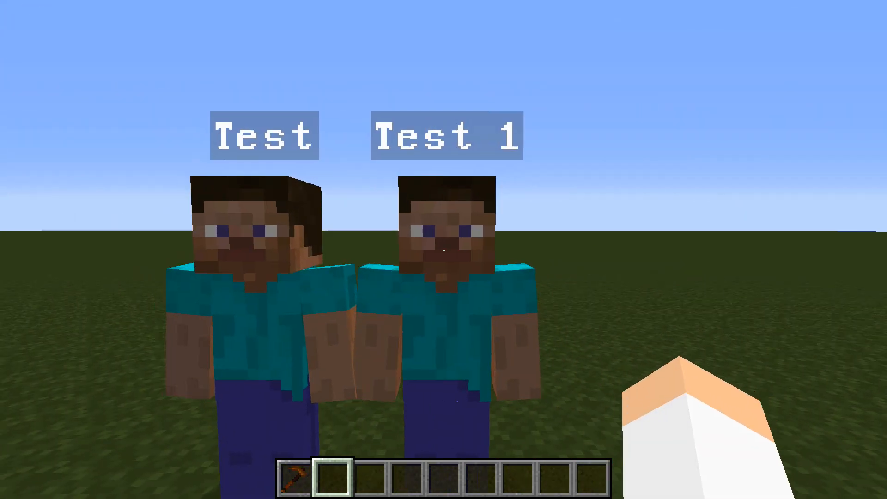
{"action": "key", "text": "s"}
{"action": "key", "text": "w"}
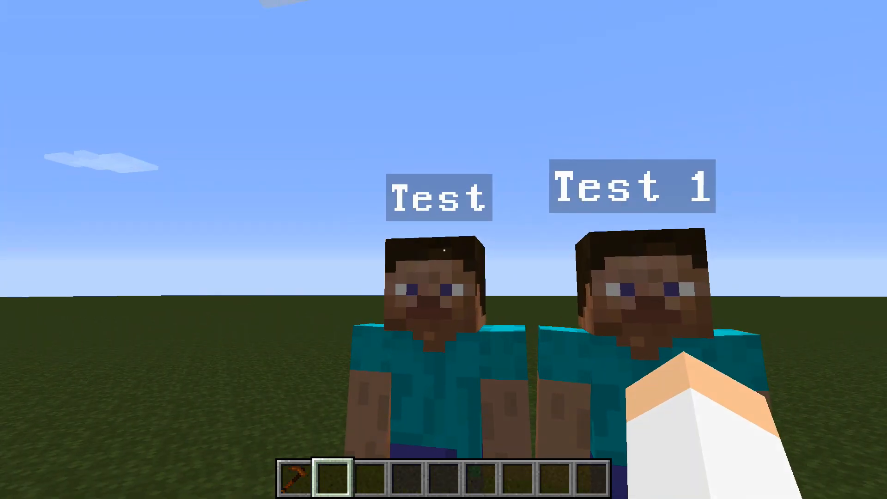
{"action": "key", "text": "a"}
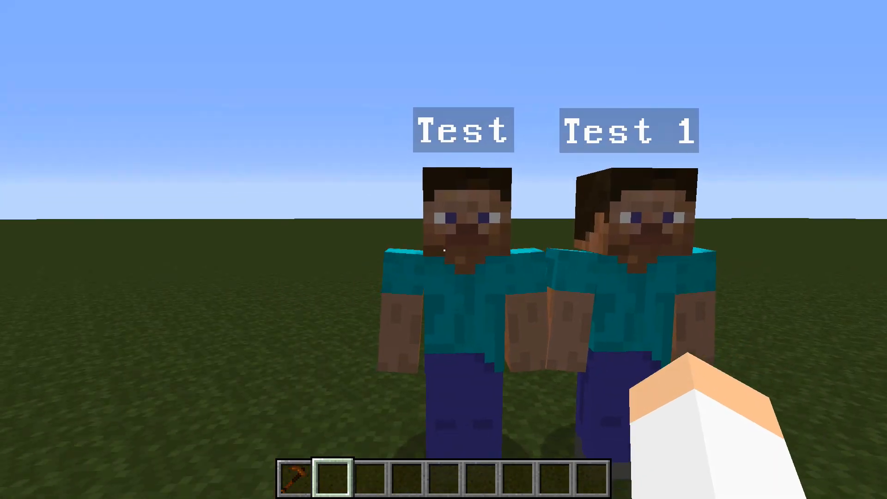
{"action": "key", "text": "w"}
{"action": "key", "text": "s"}
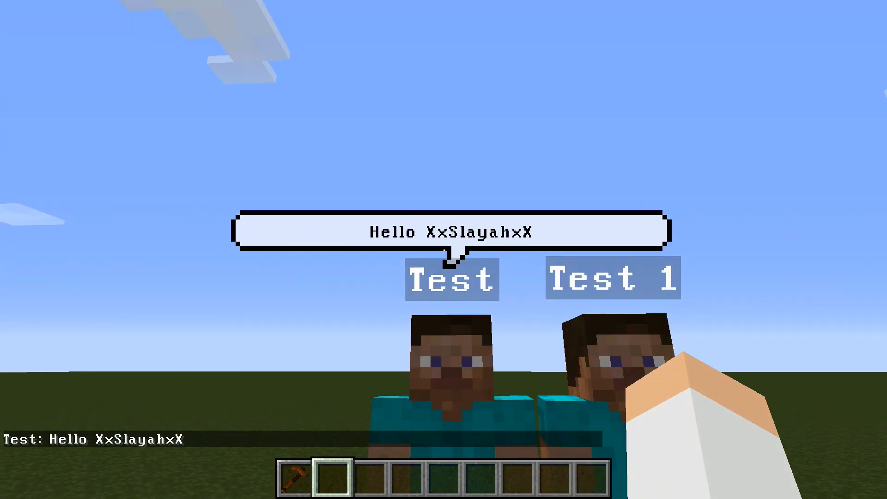
{"action": "key", "text": "w"}
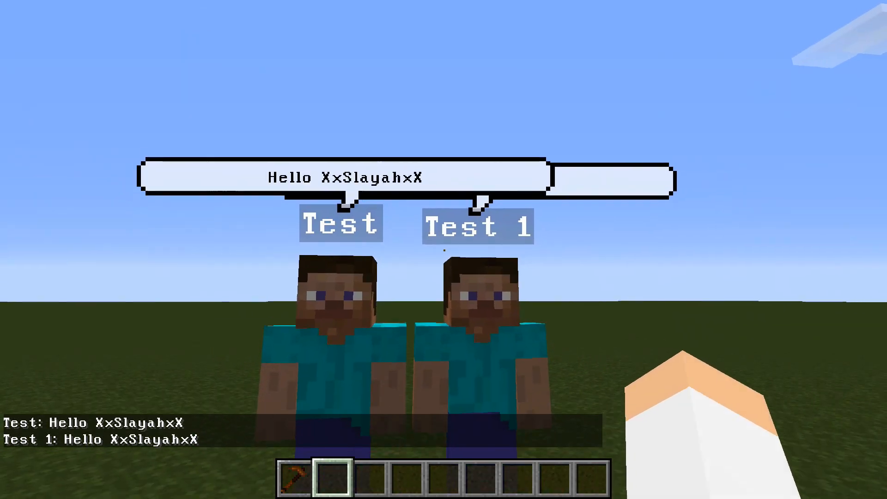
{"action": "key", "text": "w"}
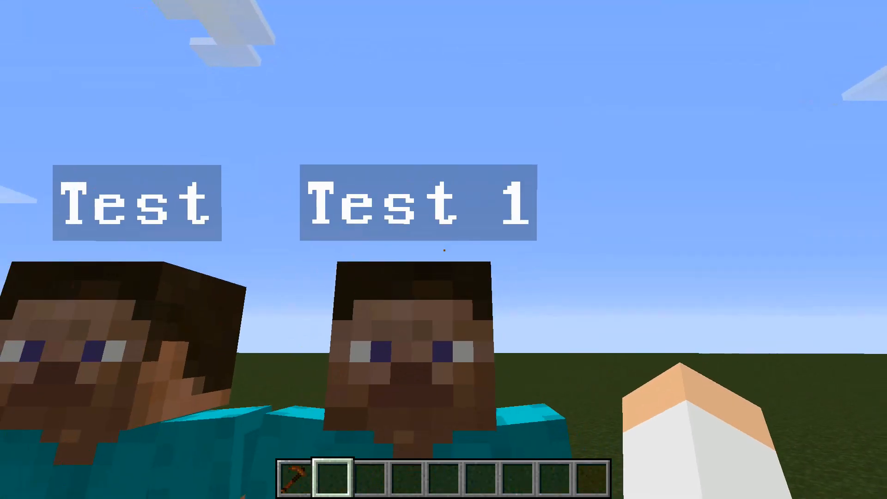
- Equip the NPC Wand and open Test 1's editing screen
{"action": "key", "text": "1"}
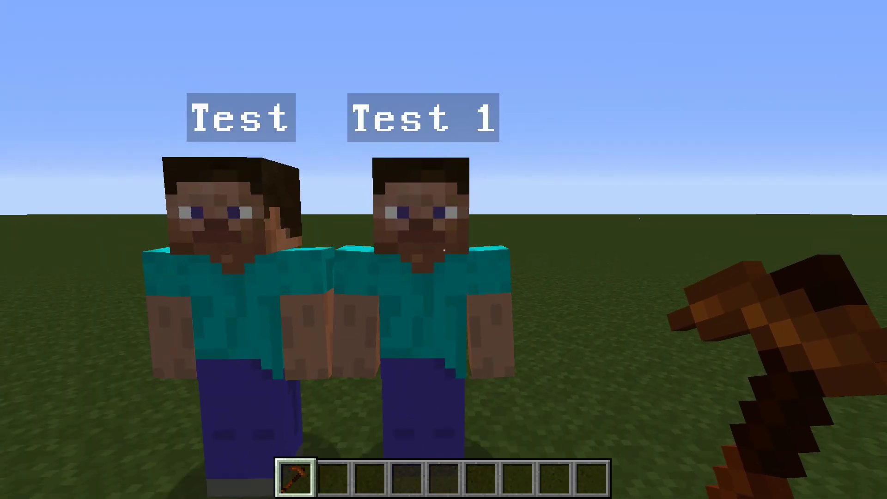
{"action": "right_click", "coordinate": [443, 250]}
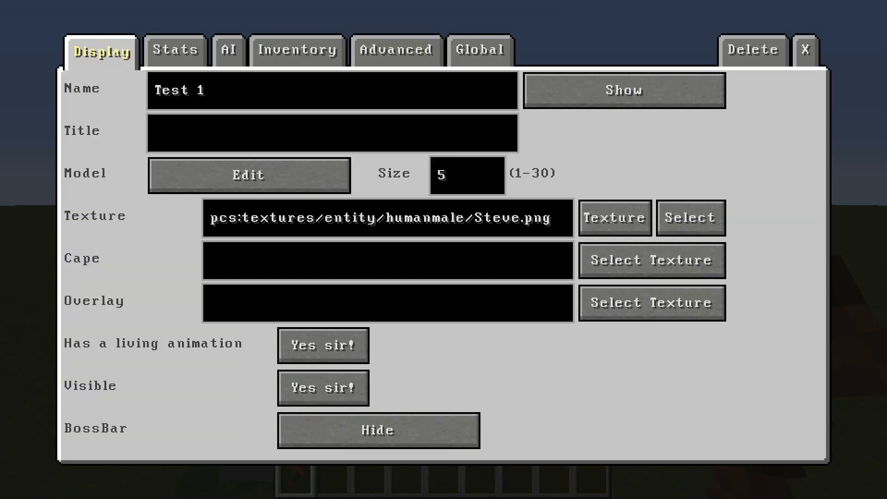
- Open the global dialog categories manager and select the Youtube category
{"action": "left_click", "coordinate": [479, 49]}
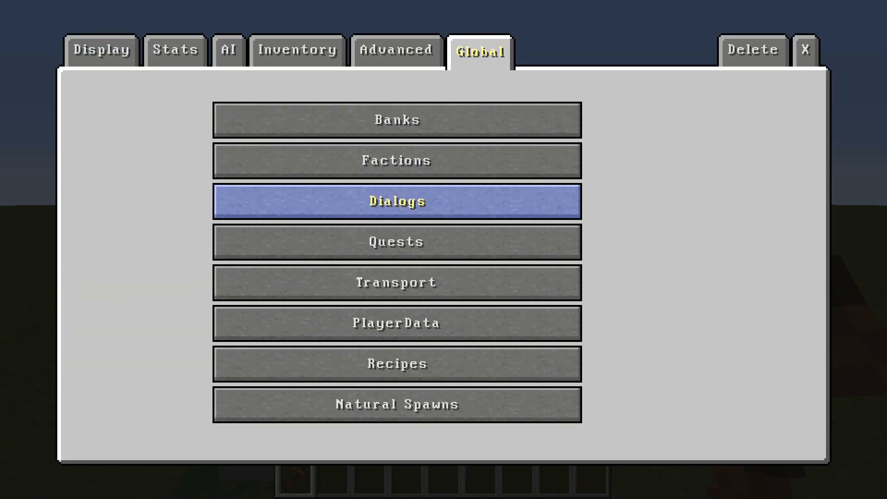
{"action": "left_click", "coordinate": [396, 201]}
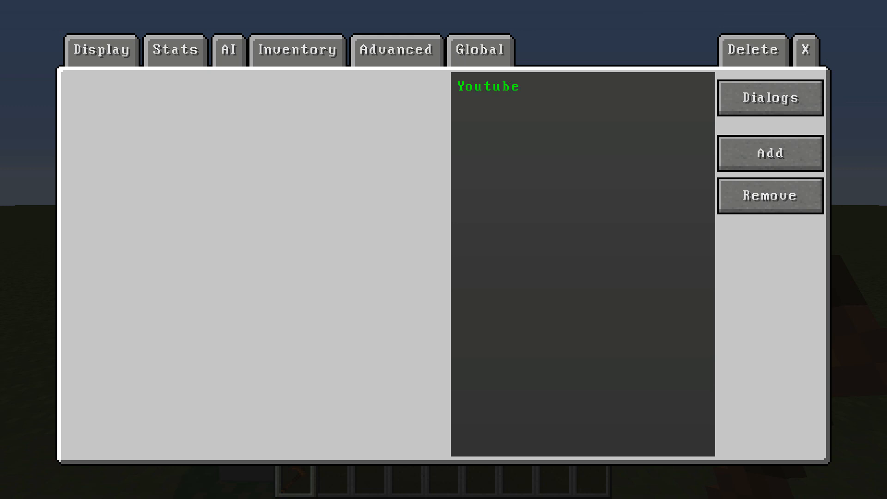
{"action": "left_click", "coordinate": [489, 86]}
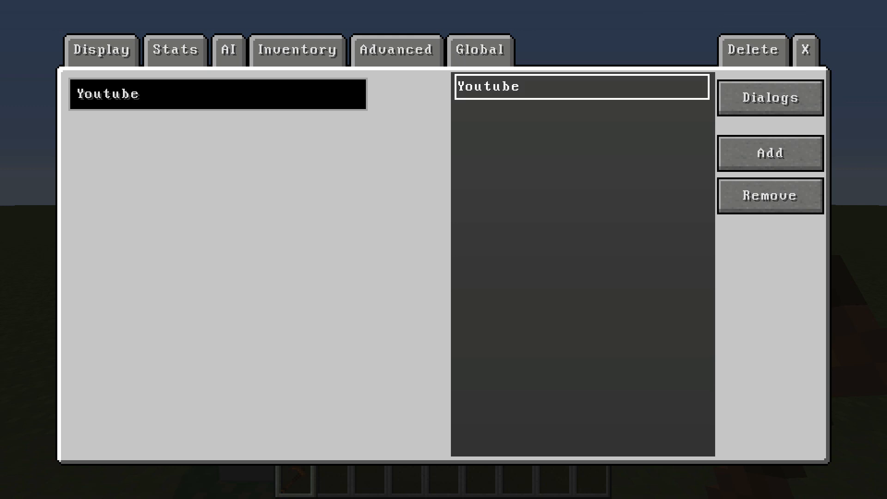
- Add a new dialog category and rename it Jade
{"action": "left_click", "coordinate": [770, 153]}
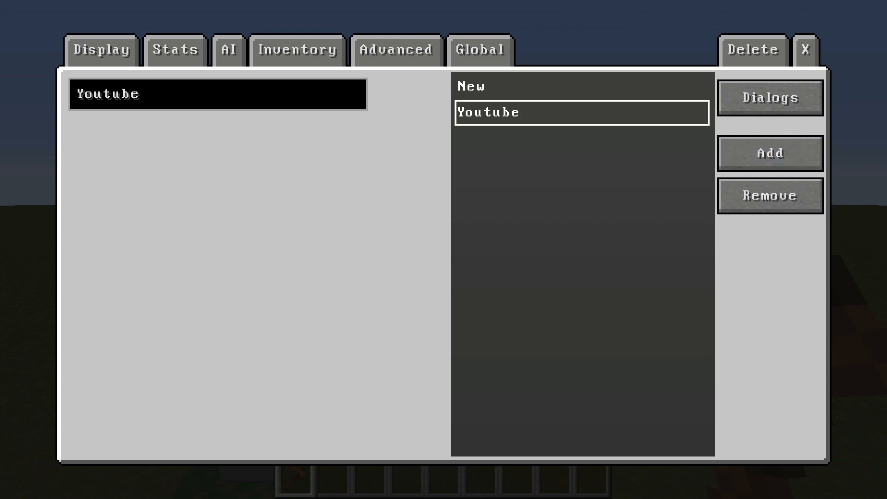
{"action": "left_click", "coordinate": [472, 86]}
{"action": "key", "text": "BackSpace"}
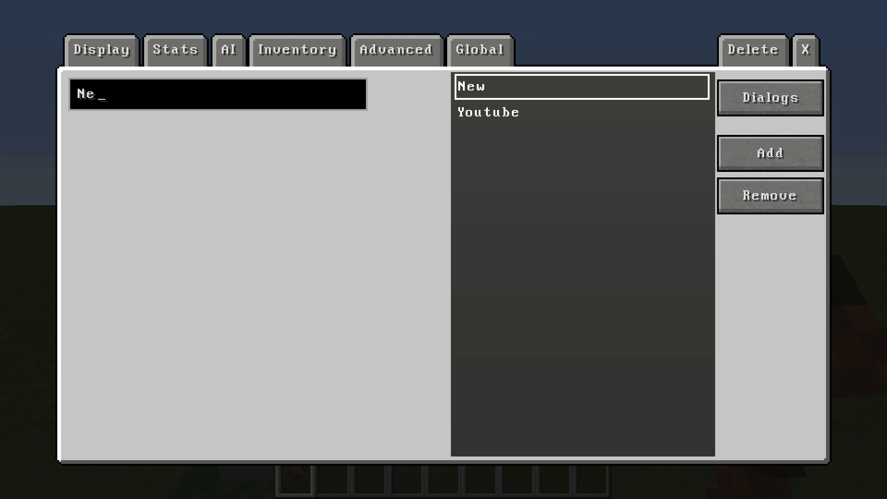
{"action": "key", "text": "BackSpace"}
{"action": "key", "text": "BackSpace"}
{"action": "type", "text": "jad"}
{"action": "key", "text": "BackSpace"}
{"action": "key", "text": "BackSpace"}
{"action": "key", "text": "BackSpace"}
{"action": "type", "text": "Jade"}
{"action": "key", "text": "Return"}
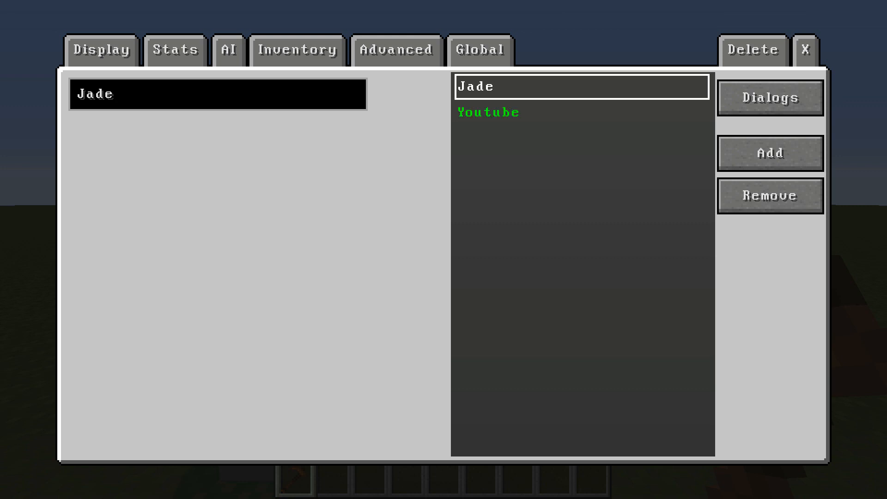
- Remove the Jade category, leaving Youtube selected
{"action": "left_click", "coordinate": [770, 195]}
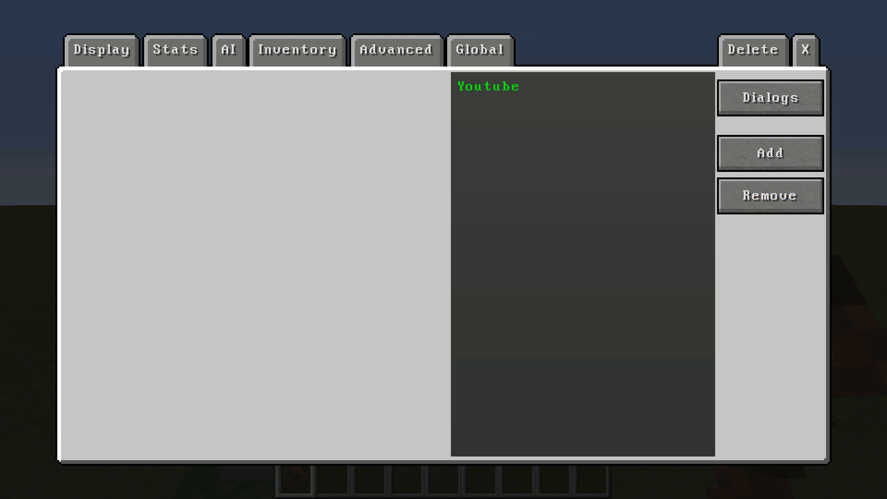
{"action": "left_click", "coordinate": [489, 86]}
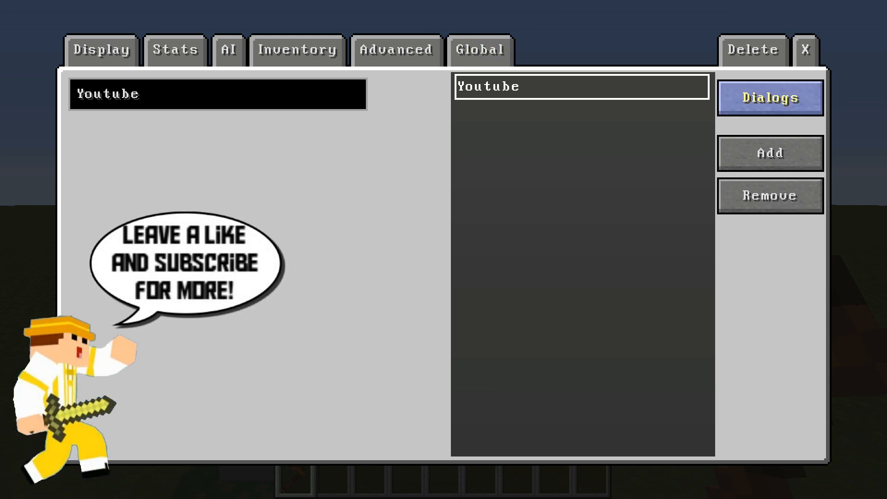
- List the Youtube category's dialogs and add a New dialog to it
{"action": "left_click", "coordinate": [770, 98]}
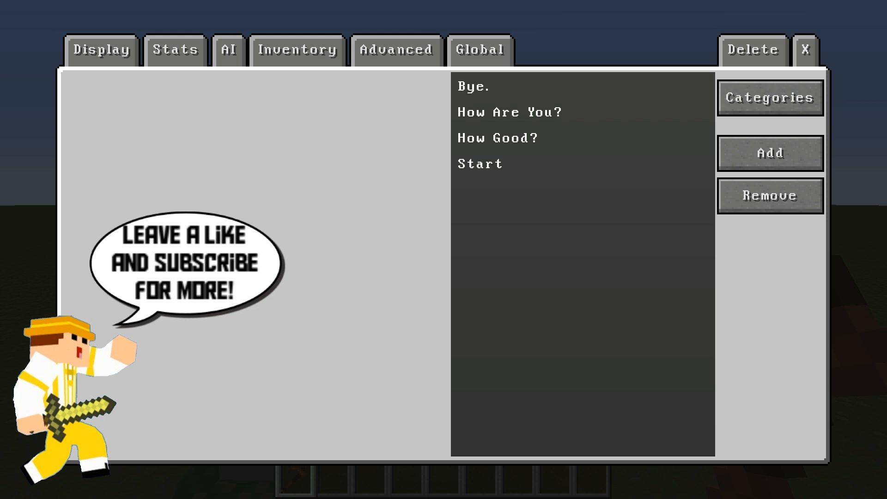
{"action": "left_click", "coordinate": [475, 86]}
{"action": "left_click", "coordinate": [480, 163]}
{"action": "left_click", "coordinate": [479, 164]}
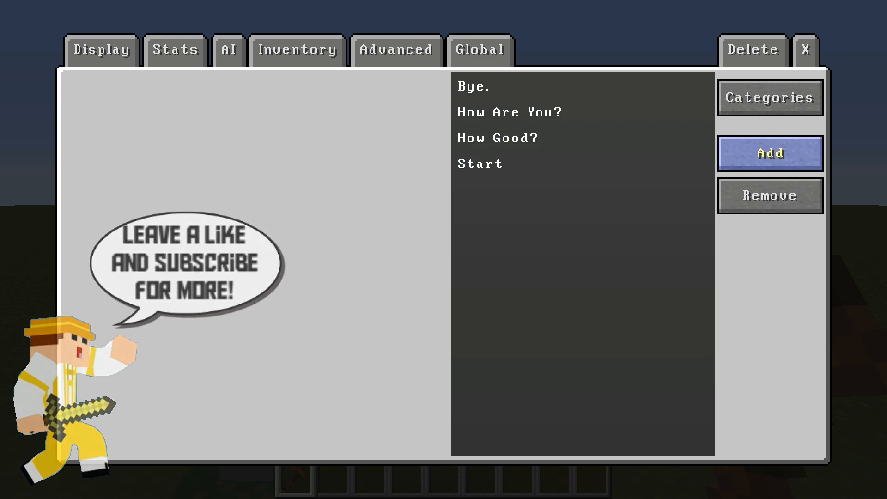
{"action": "left_click", "coordinate": [770, 153]}
{"action": "left_click", "coordinate": [479, 164]}
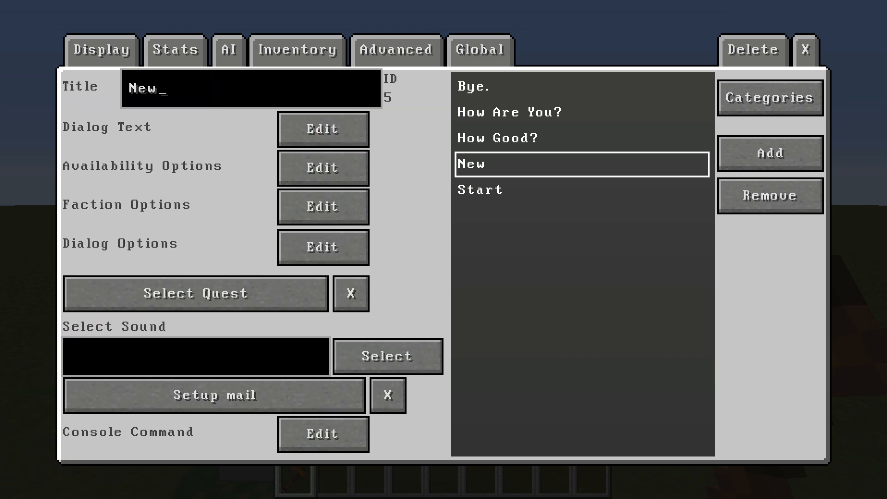
- Check the New dialog's blank text, then delete the New dialog
{"action": "left_click", "coordinate": [323, 129]}
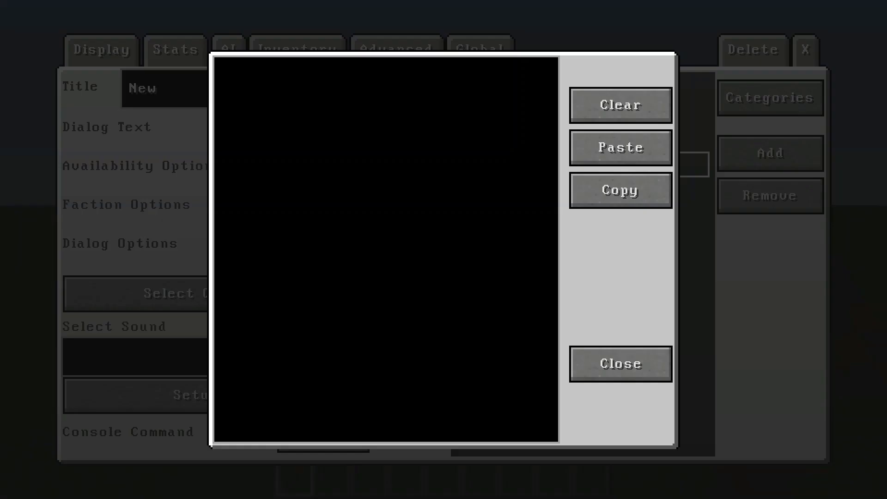
{"action": "left_click", "coordinate": [620, 363]}
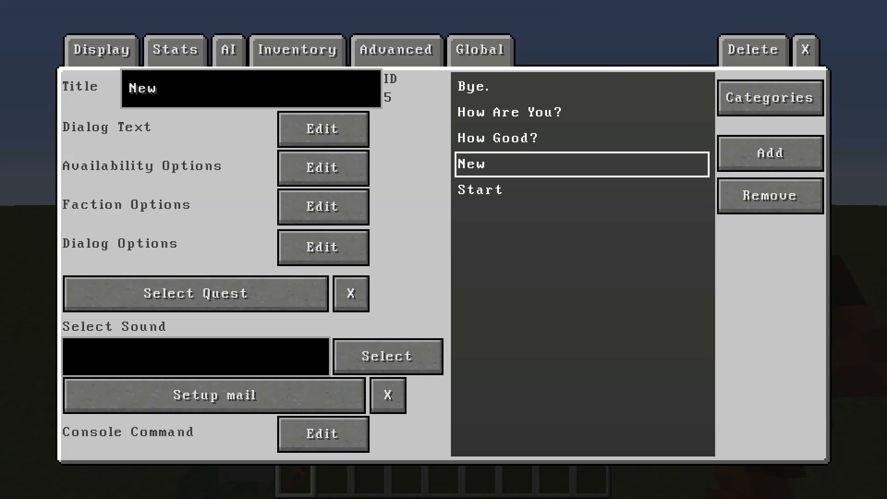
{"action": "left_click", "coordinate": [322, 129]}
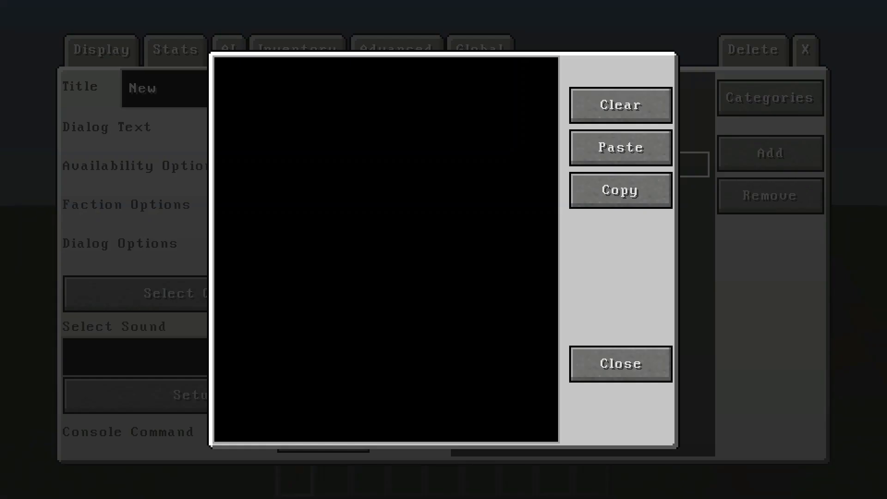
{"action": "left_click", "coordinate": [620, 363]}
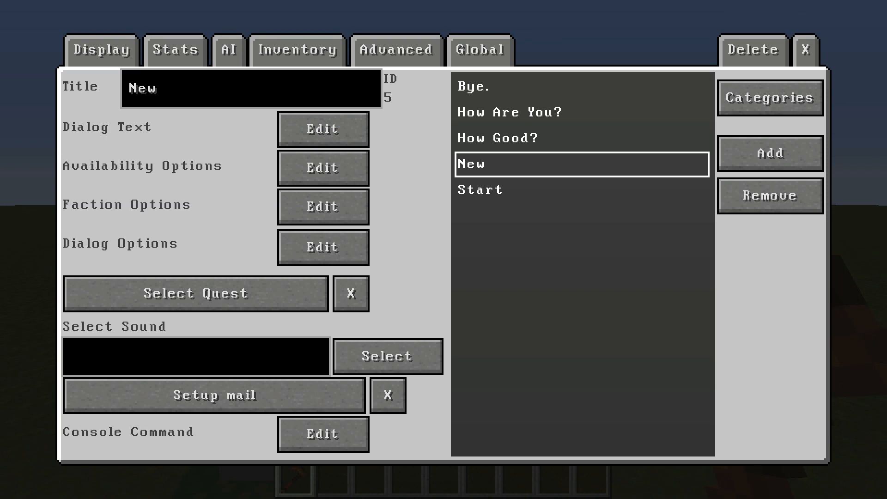
{"action": "left_click", "coordinate": [769, 196]}
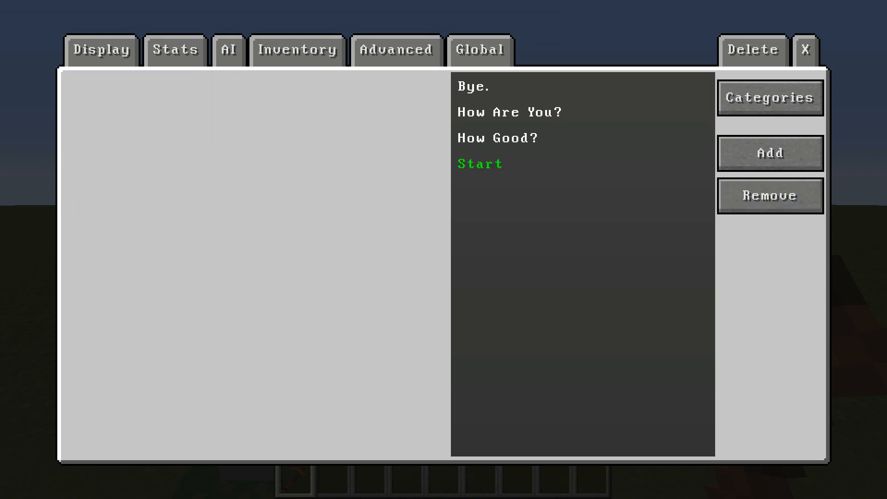
- Open the Start dialog and view its text "Hi @p!"
{"action": "left_click", "coordinate": [480, 164]}
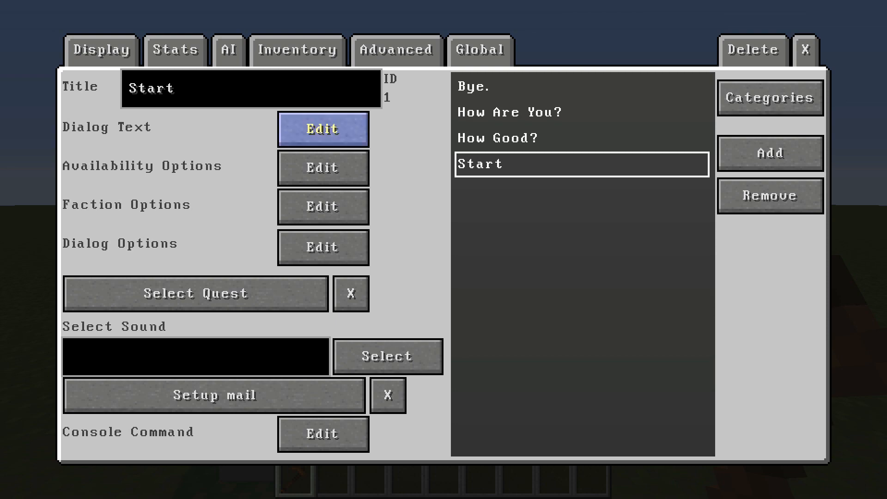
{"action": "left_click", "coordinate": [322, 129]}
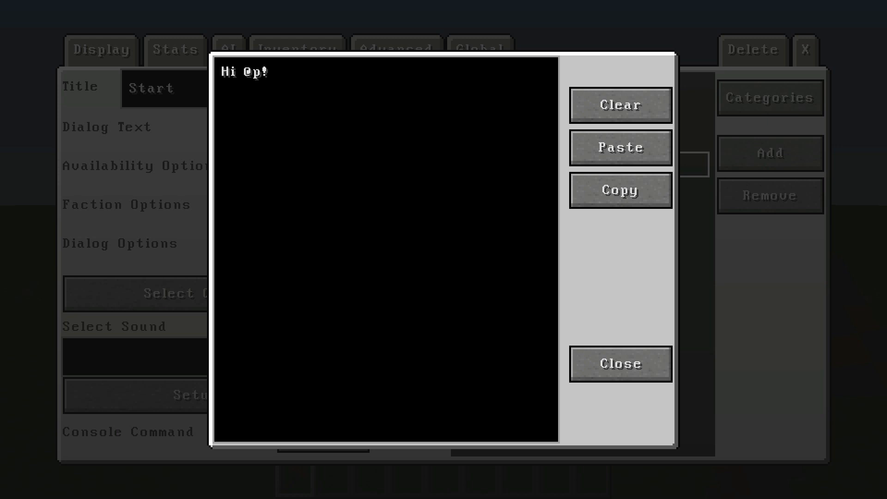
{"action": "left_click", "coordinate": [620, 363]}
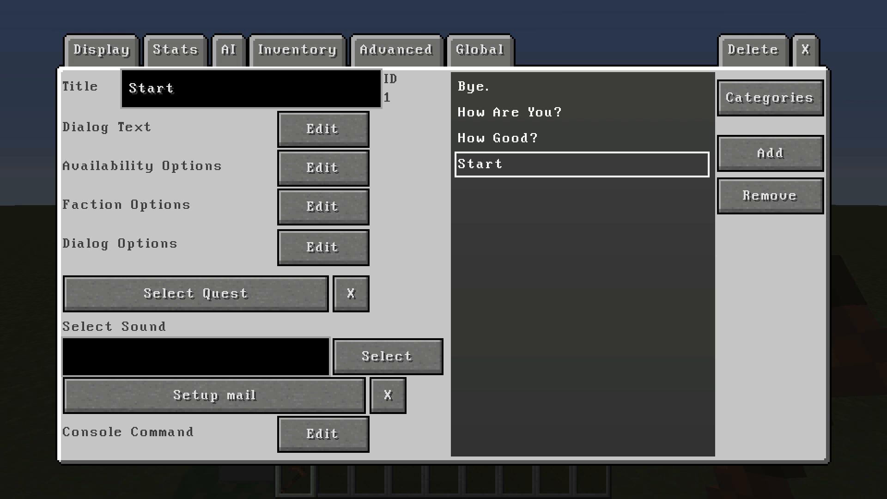
- Retitle the Start dialog's first response to "Who Are You?" and set its type to Dialog
{"action": "left_click", "coordinate": [323, 247]}
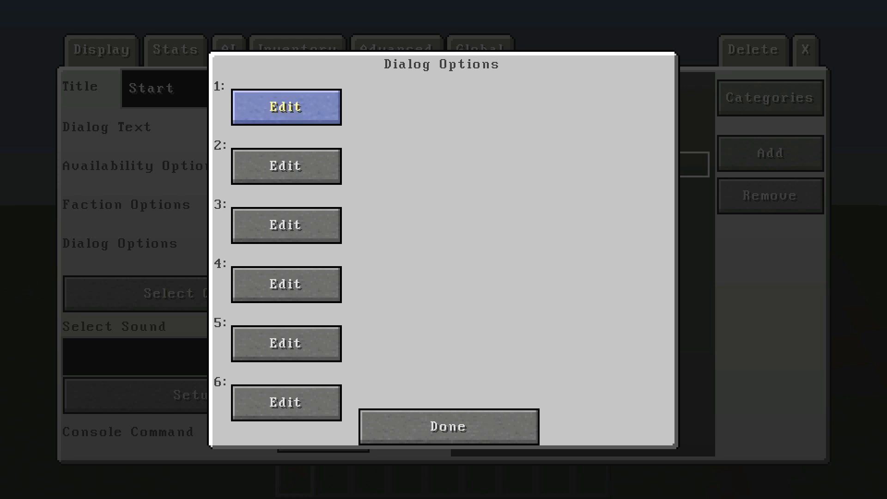
{"action": "left_click", "coordinate": [286, 107]}
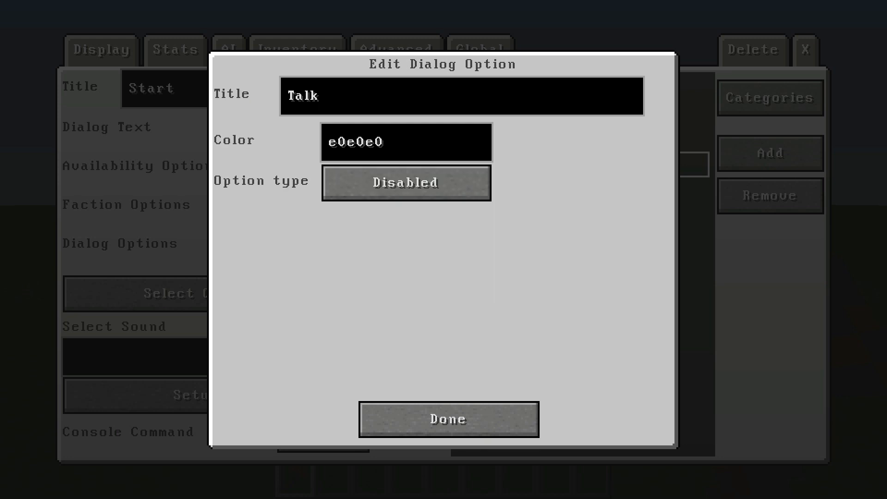
{"action": "key", "text": "BackSpace"}
{"action": "key", "text": "BackSpace"}
{"action": "key", "text": "BackSpace"}
{"action": "key", "text": "BackSpace"}
{"action": "type", "text": "Who "}
{"action": "type", "text": "Are You"}
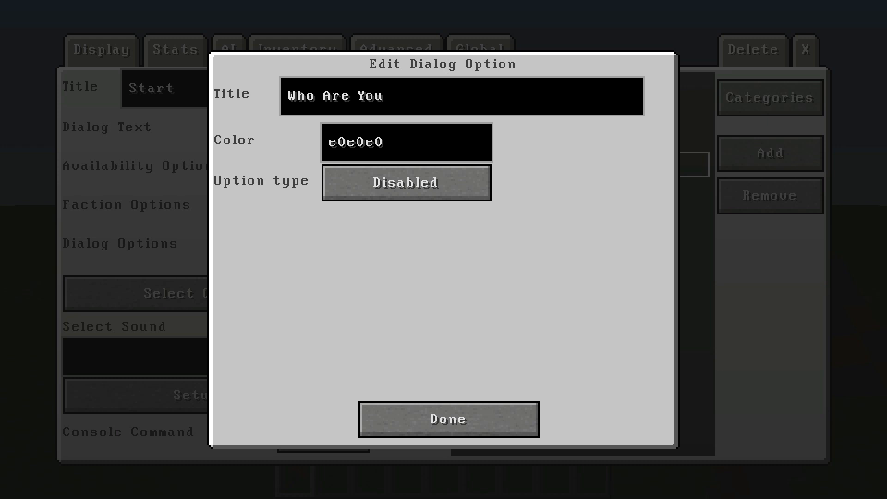
{"action": "type", "text": "?"}
{"action": "left_click", "coordinate": [406, 182]}
{"action": "left_click", "coordinate": [407, 182]}
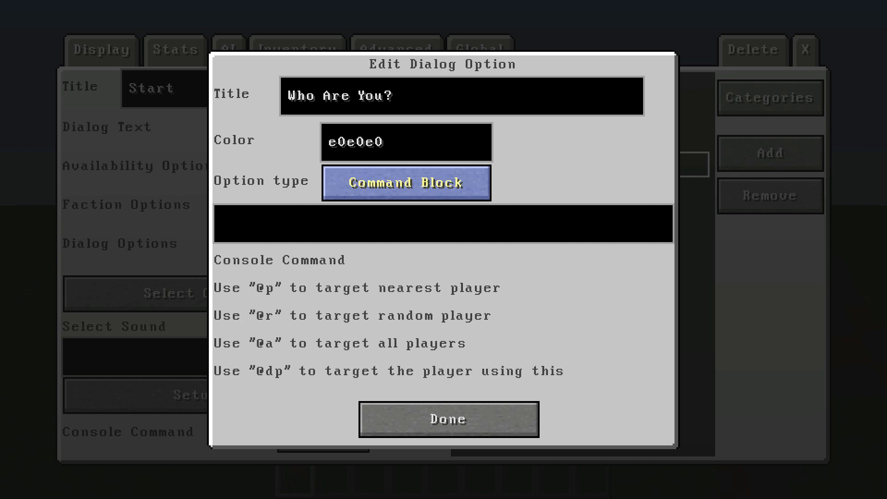
{"action": "left_click", "coordinate": [407, 183]}
{"action": "left_click", "coordinate": [406, 182]}
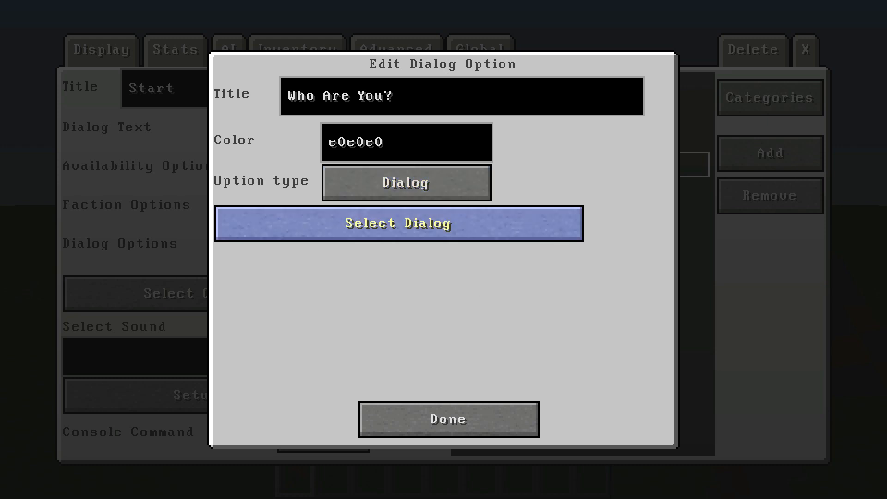
- Link that response to the How Are You? dialog in the Youtube category and save it
{"action": "left_click", "coordinate": [399, 224]}
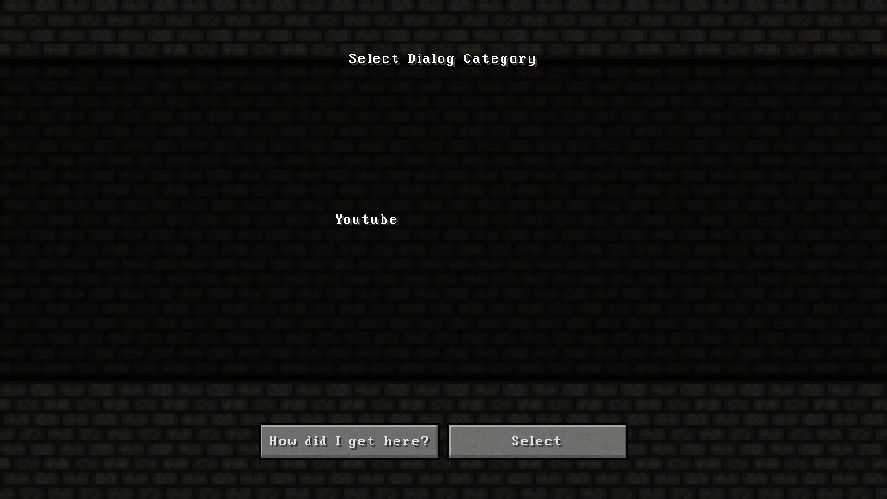
{"action": "left_click", "coordinate": [366, 219]}
{"action": "left_click", "coordinate": [537, 442]}
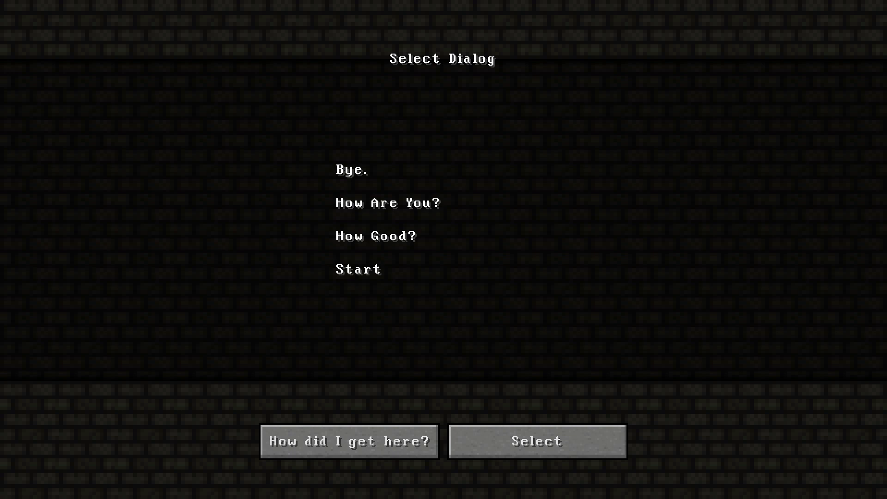
{"action": "left_click", "coordinate": [387, 203]}
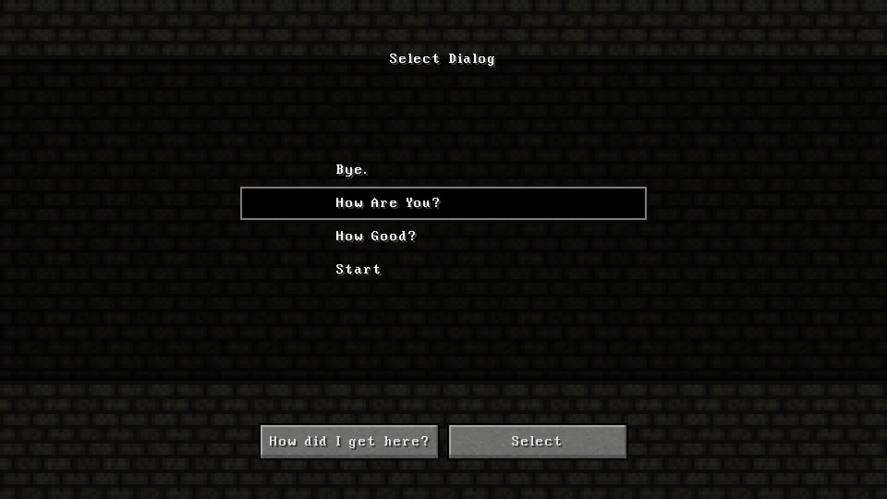
{"action": "left_click", "coordinate": [537, 442]}
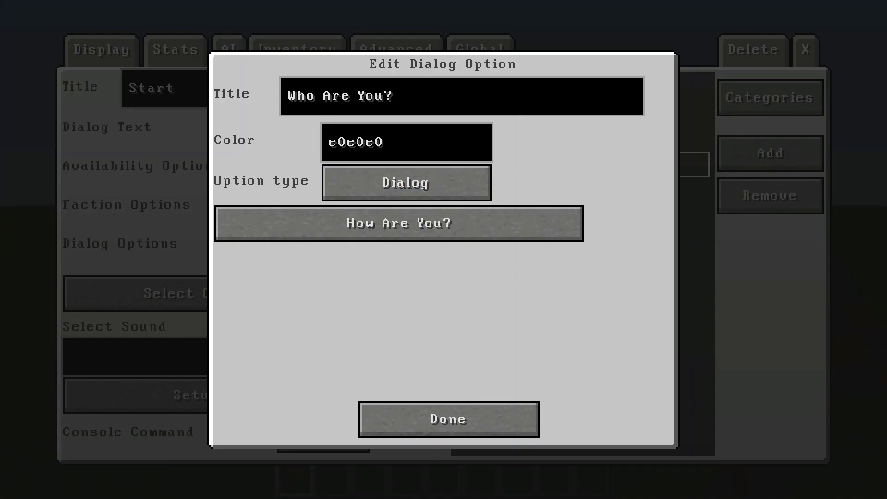
{"action": "left_click", "coordinate": [449, 419]}
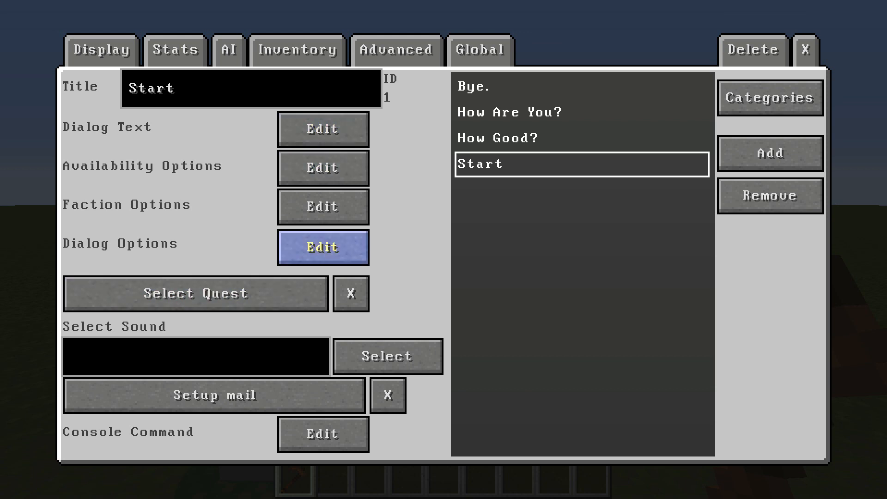
{"action": "left_click", "coordinate": [322, 246]}
- Retitle the Start dialog's second response and set its type to Dialog
{"action": "left_click", "coordinate": [286, 165]}
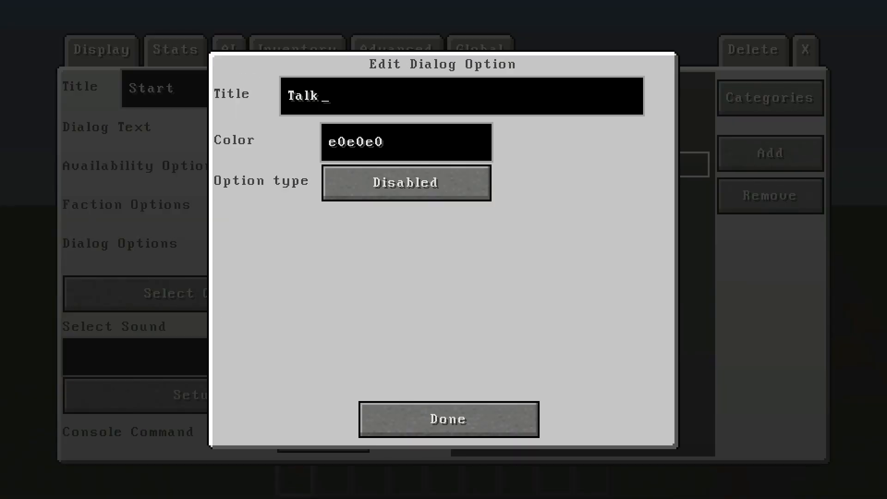
{"action": "key", "text": "BackSpace"}
{"action": "key", "text": "BackSpace"}
{"action": "key", "text": "BackSpace"}
{"action": "key", "text": "BackSpace"}
{"action": "type", "text": "B"}
{"action": "type", "text": "ye"}
{"action": "left_click", "coordinate": [406, 182]}
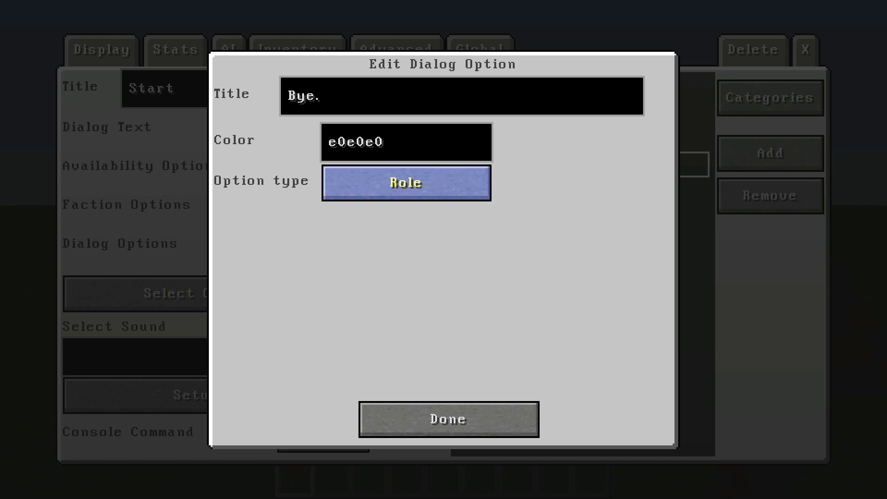
{"action": "left_click", "coordinate": [406, 182]}
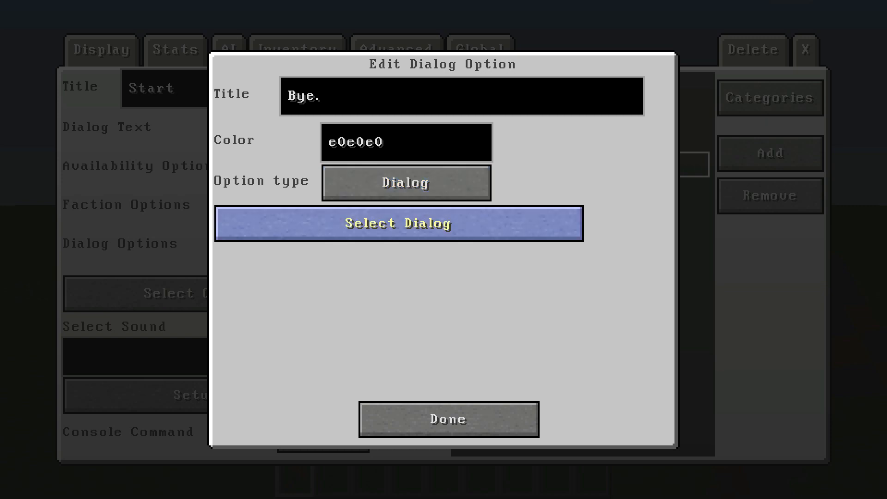
{"action": "left_click", "coordinate": [399, 222]}
- Link the second response to the Bye. dialog and return to the editor
{"action": "double_click", "coordinate": [366, 219]}
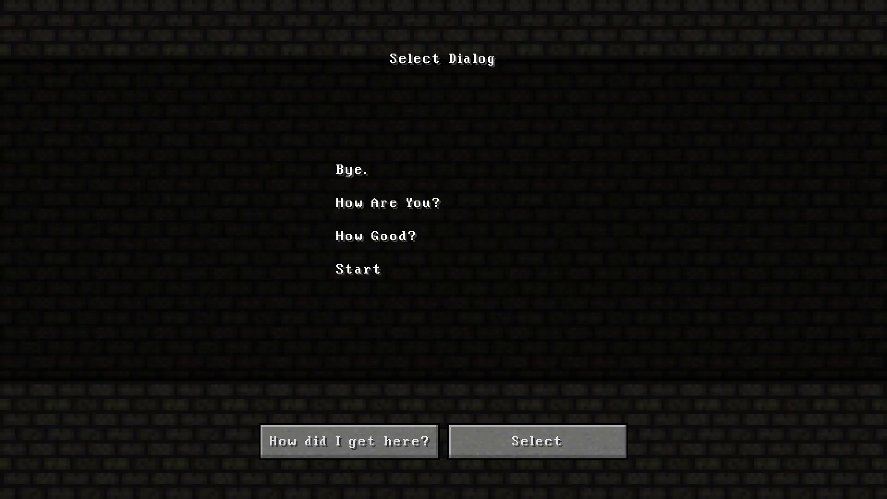
{"action": "left_click", "coordinate": [352, 169]}
{"action": "left_click", "coordinate": [537, 441]}
{"action": "left_click", "coordinate": [449, 419]}
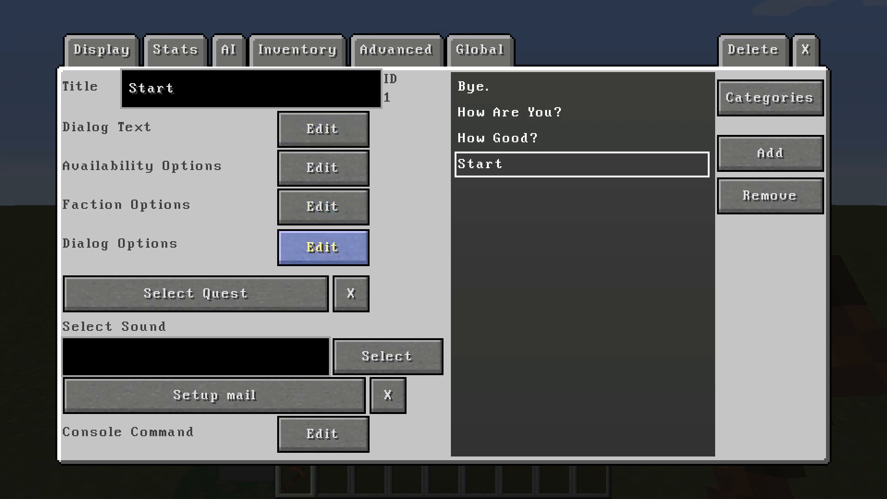
- Switch to the How Are You? dialog and view its text
{"action": "left_click", "coordinate": [509, 113]}
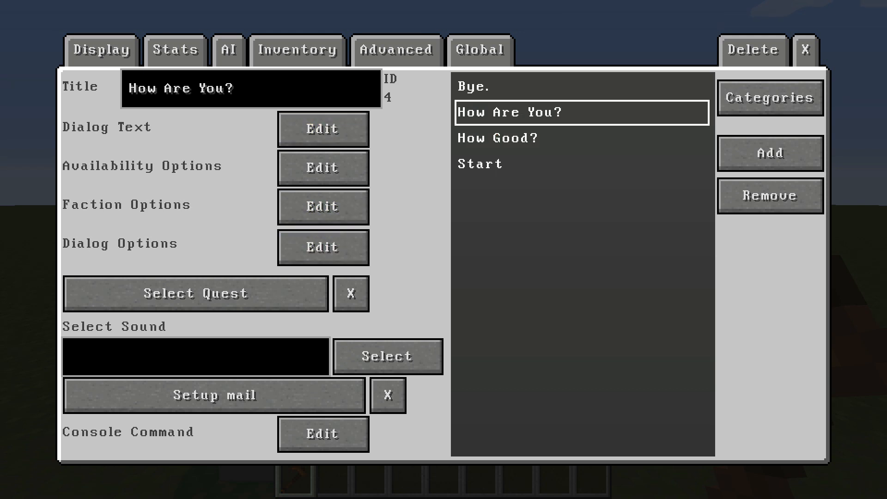
{"action": "left_click", "coordinate": [323, 128]}
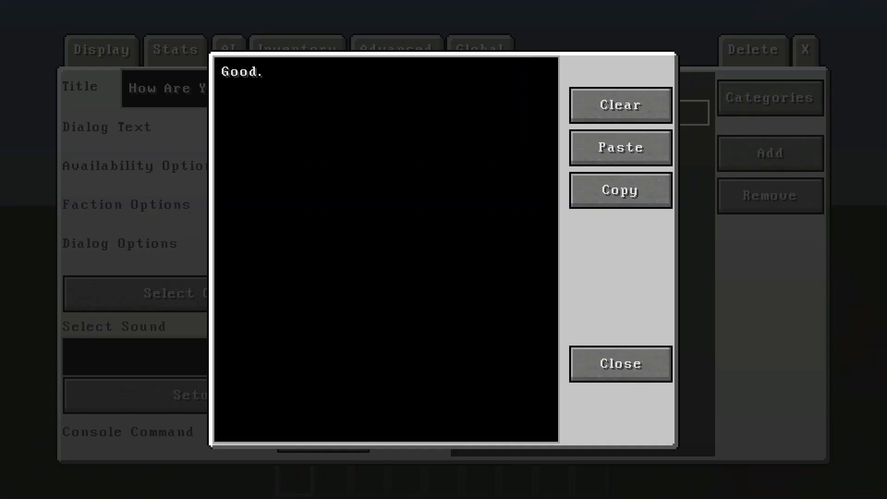
{"action": "left_click", "coordinate": [620, 363]}
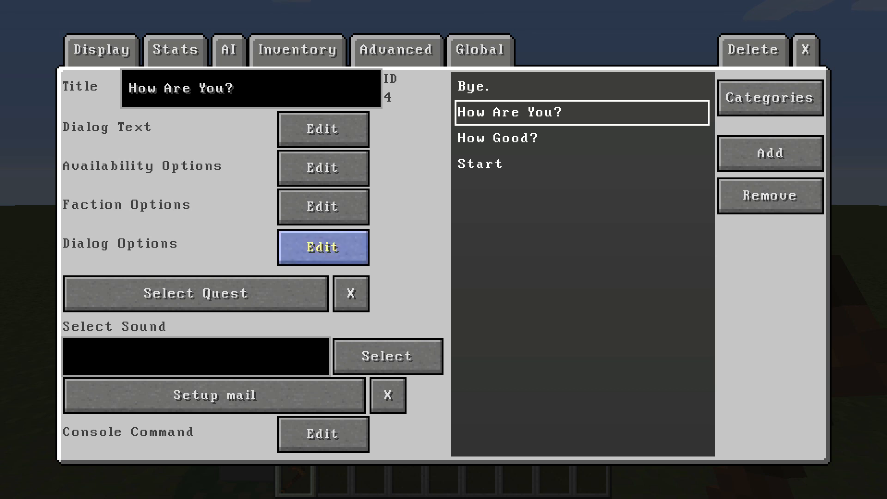
- Retitle its first response from Talk to How Good? and set its type to Dialog
{"action": "left_click", "coordinate": [323, 248]}
{"action": "left_click", "coordinate": [285, 105]}
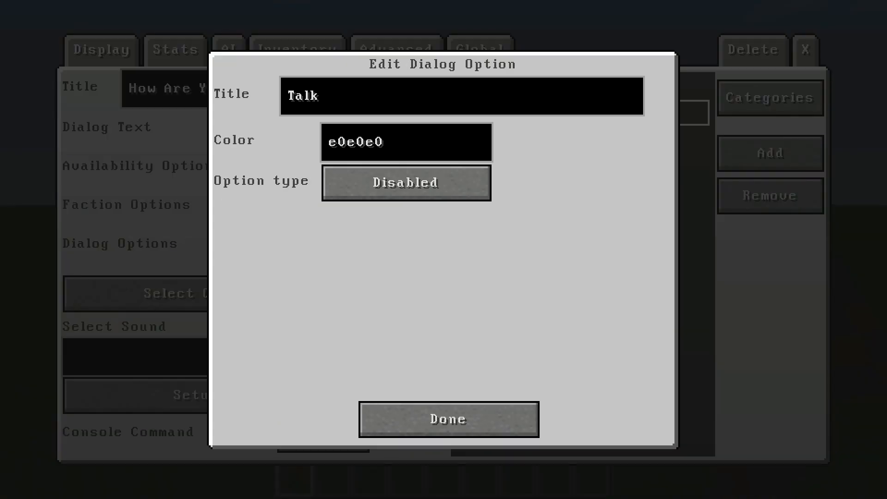
{"action": "key", "text": "BackSpace"}
{"action": "key", "text": "BackSpace"}
{"action": "key", "text": "BackSpace"}
{"action": "key", "text": "BackSpace"}
{"action": "type", "text": "How G"}
{"action": "type", "text": "ood?"}
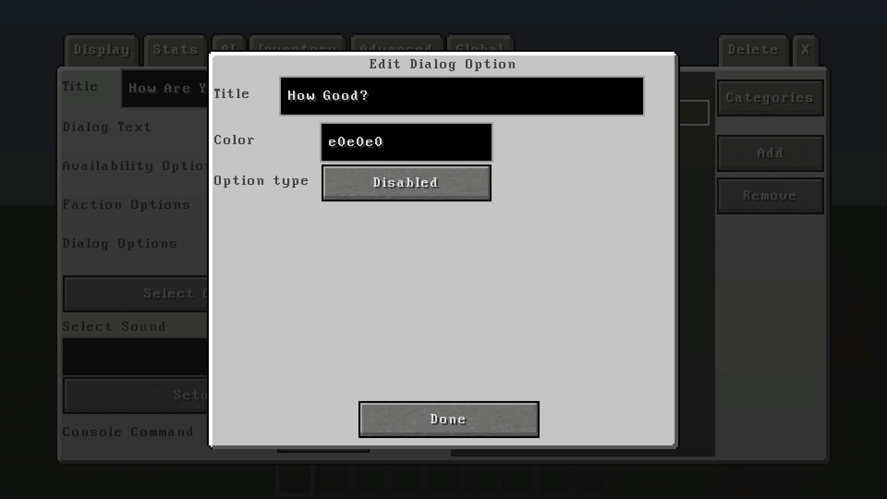
{"action": "left_click", "coordinate": [406, 182]}
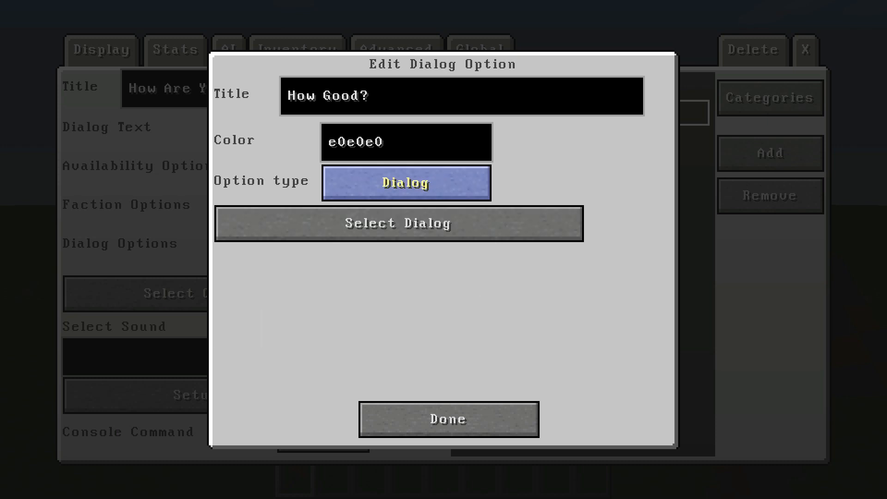
- Link the response to the How Good? dialog and save it
{"action": "left_click", "coordinate": [399, 223]}
{"action": "double_click", "coordinate": [367, 218]}
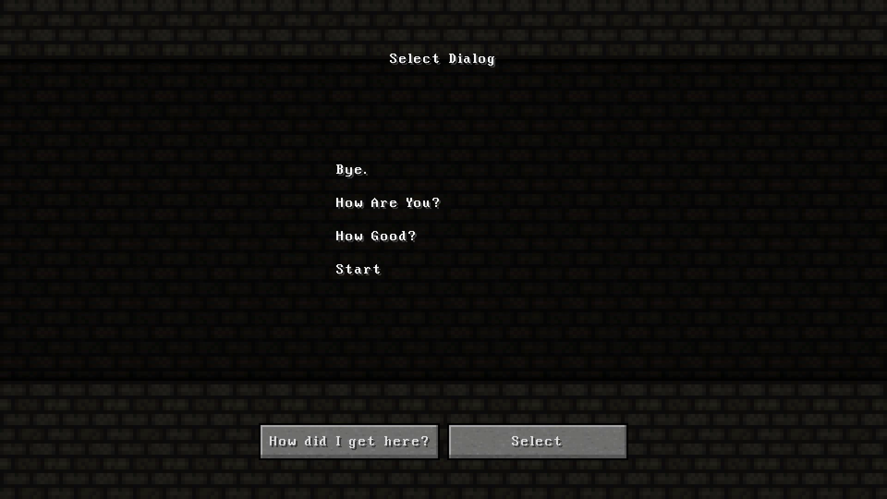
{"action": "left_click", "coordinate": [376, 235]}
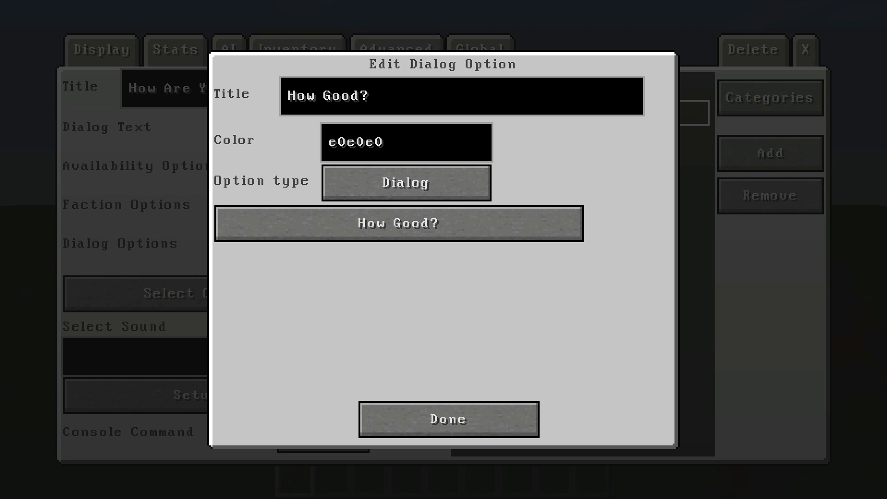
{"action": "left_click", "coordinate": [449, 420]}
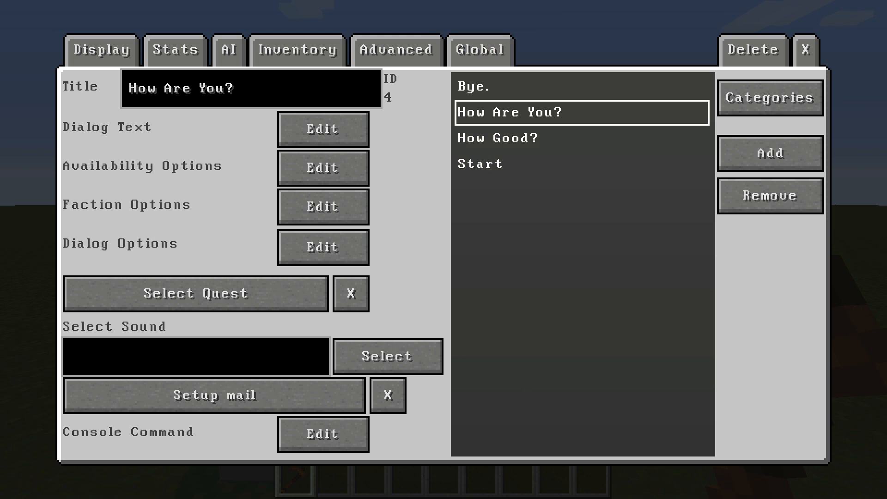
- Open the NPC's Advanced dialog assignments and start choosing a dialog for slot 0
{"action": "left_click", "coordinate": [396, 51]}
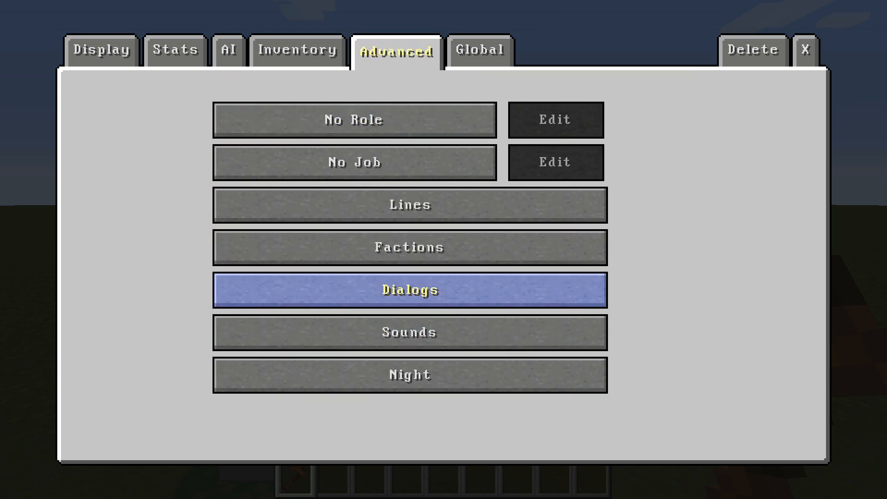
{"action": "left_click", "coordinate": [409, 289]}
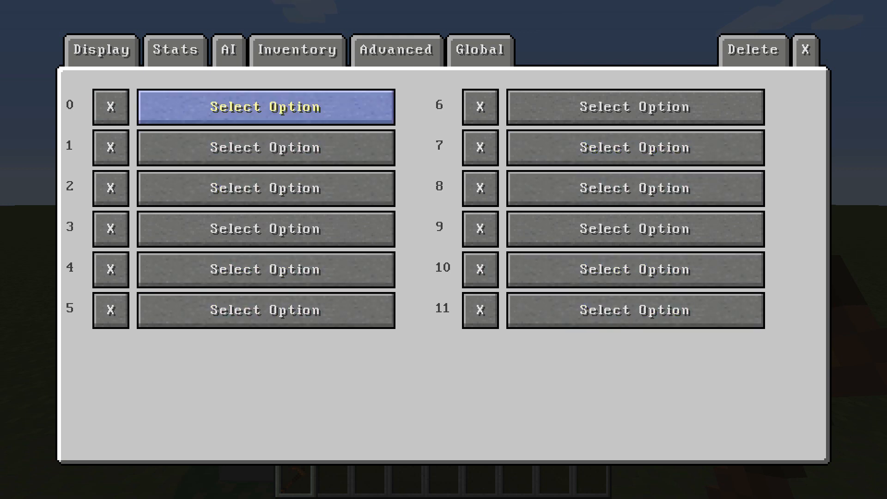
{"action": "left_click", "coordinate": [267, 107]}
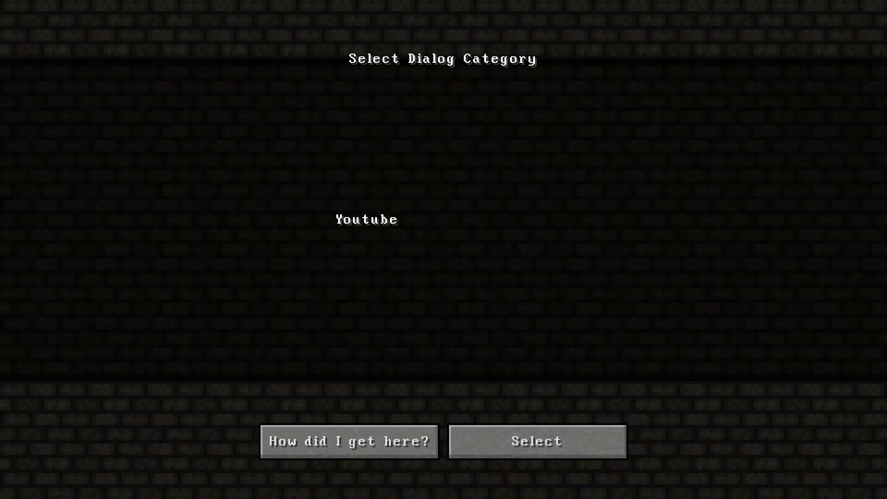
{"action": "left_click", "coordinate": [416, 220]}
- Assign the Youtube category's Start dialog to slot 0 and close the editor
{"action": "left_click", "coordinate": [537, 441]}
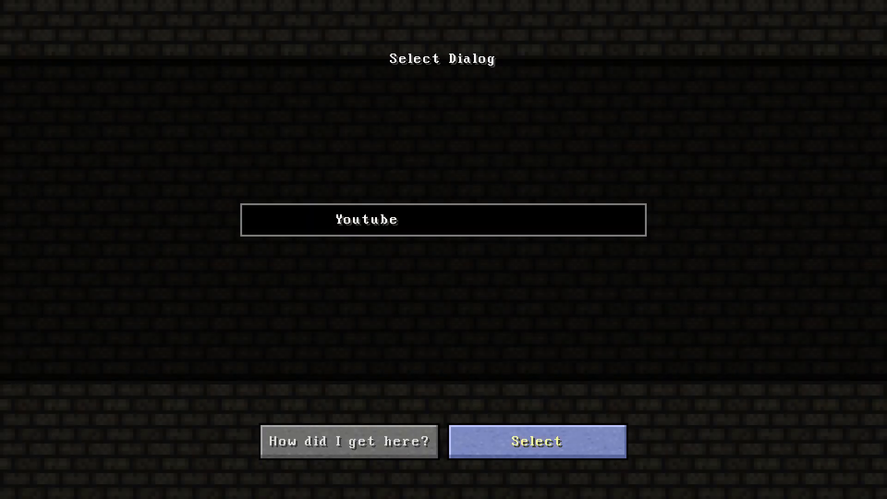
{"action": "left_click", "coordinate": [358, 269]}
{"action": "left_click", "coordinate": [536, 440]}
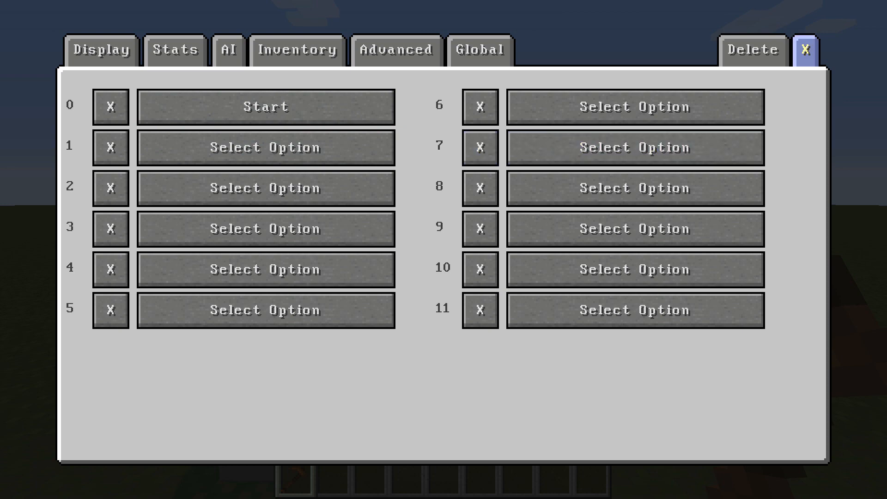
{"action": "left_click", "coordinate": [805, 50]}
- Talk to Test 1 and answer Who Are You?, then How Good?
{"action": "key", "text": "w"}
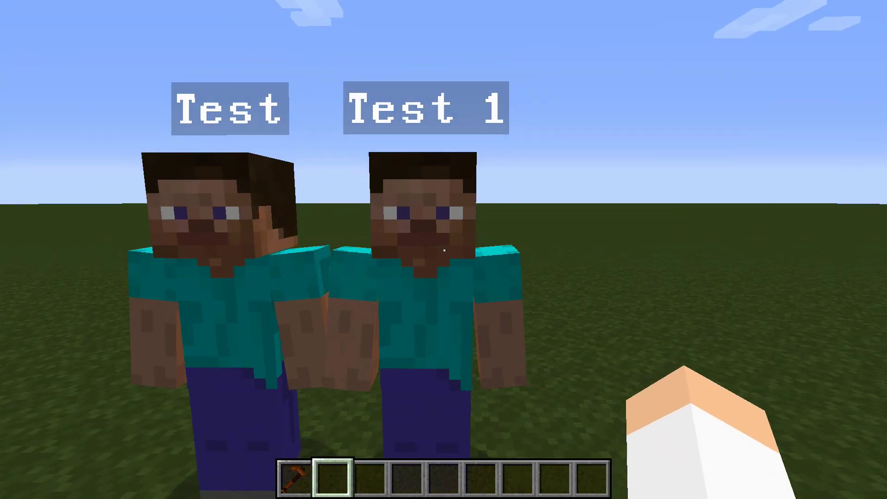
{"action": "right_click", "coordinate": [443, 250]}
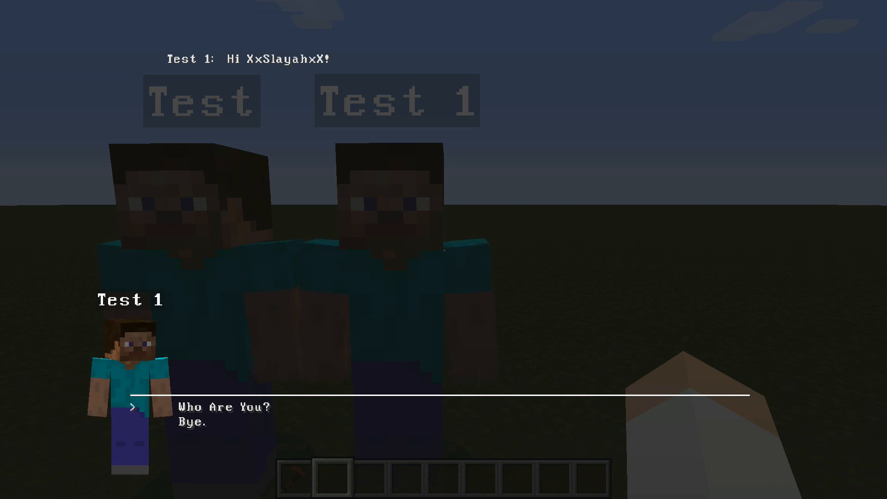
{"action": "key", "text": "Return"}
{"action": "key", "text": "Return"}
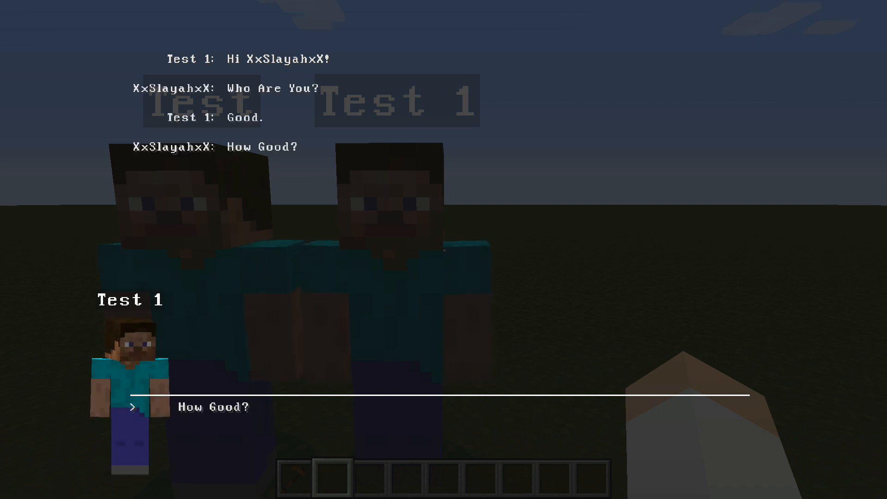
{"action": "key", "text": "Escape"}
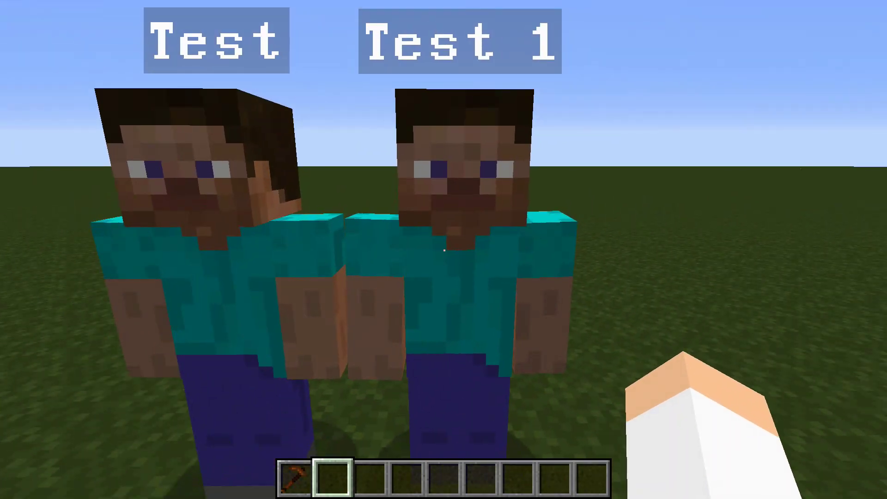
- Talk to Test 1 again and choose Bye. to end the conversation
{"action": "right_click", "coordinate": [444, 251]}
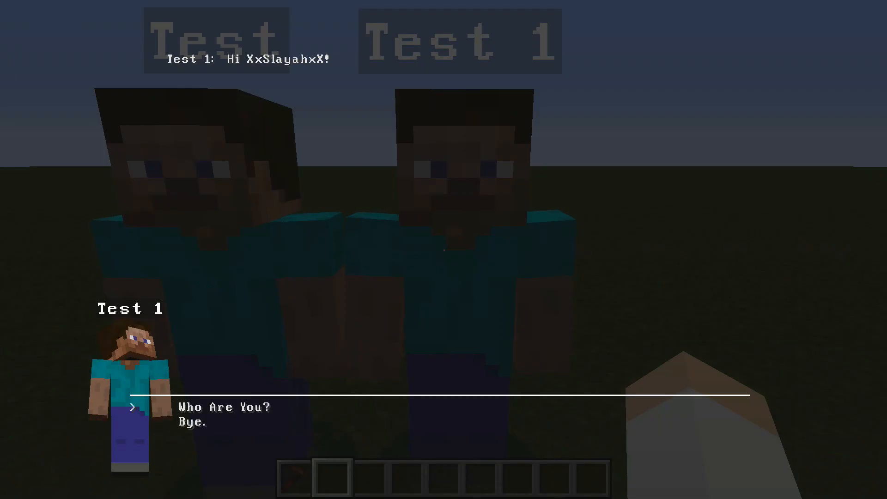
{"action": "key", "text": "Down"}
{"action": "key", "text": "Return"}
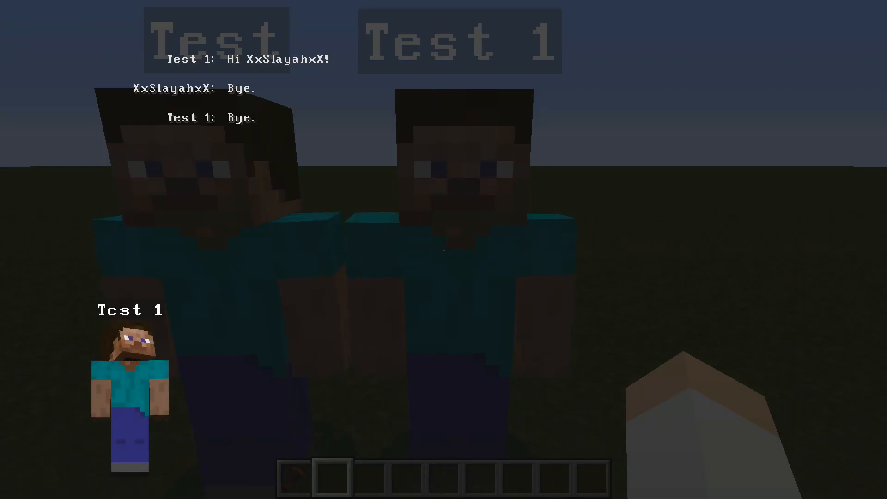